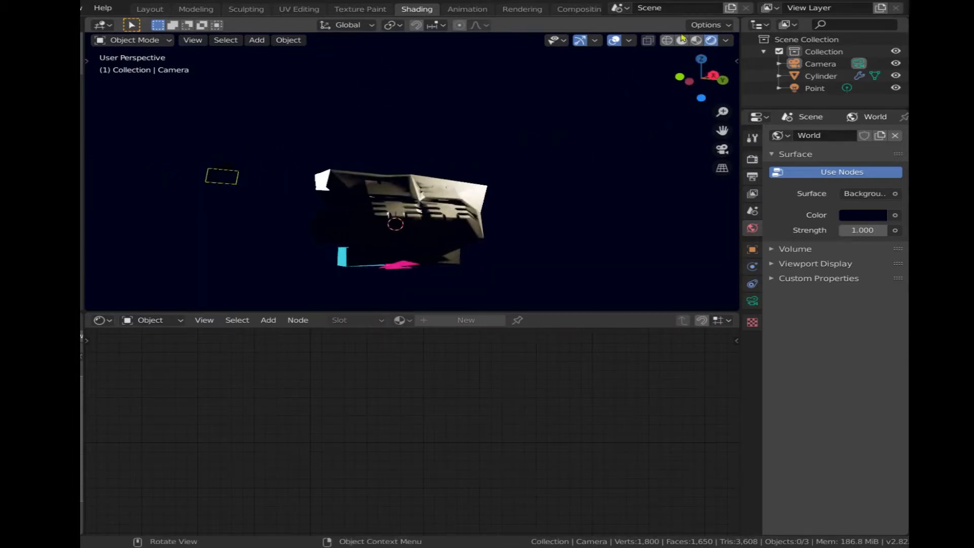
Switch the viewport to solid shading and show the World's shader nodes in the node editor
{"action": "key", "text": "z"}
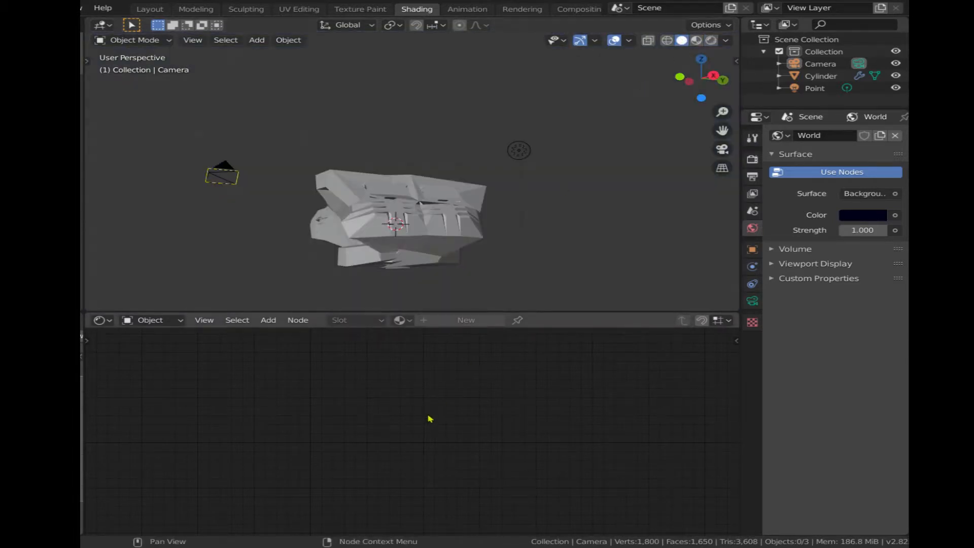
{"action": "left_click", "coordinate": [152, 320]}
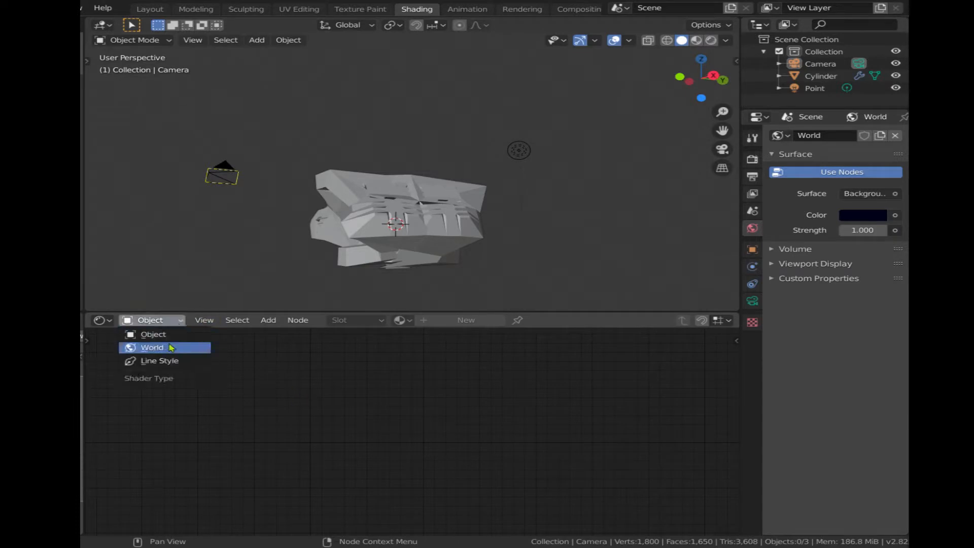
{"action": "left_click", "coordinate": [171, 348]}
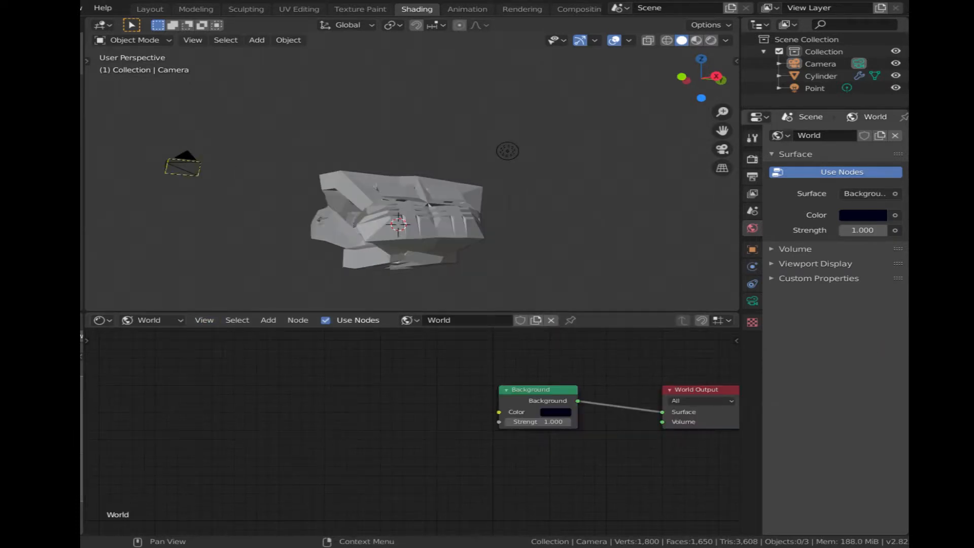
Add the Texture Coordinate, Mapping and Environment Texture setup to the Background node and move the Environment Texture clear of it
{"action": "key", "text": "ctrl+t"}
{"action": "left_click", "coordinate": [559, 397]}
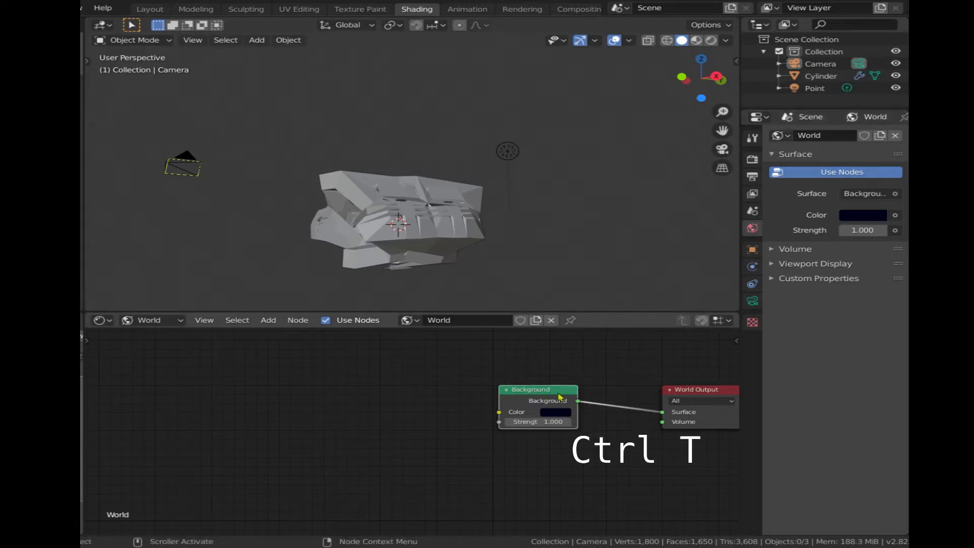
{"action": "key", "text": "ctrl+t"}
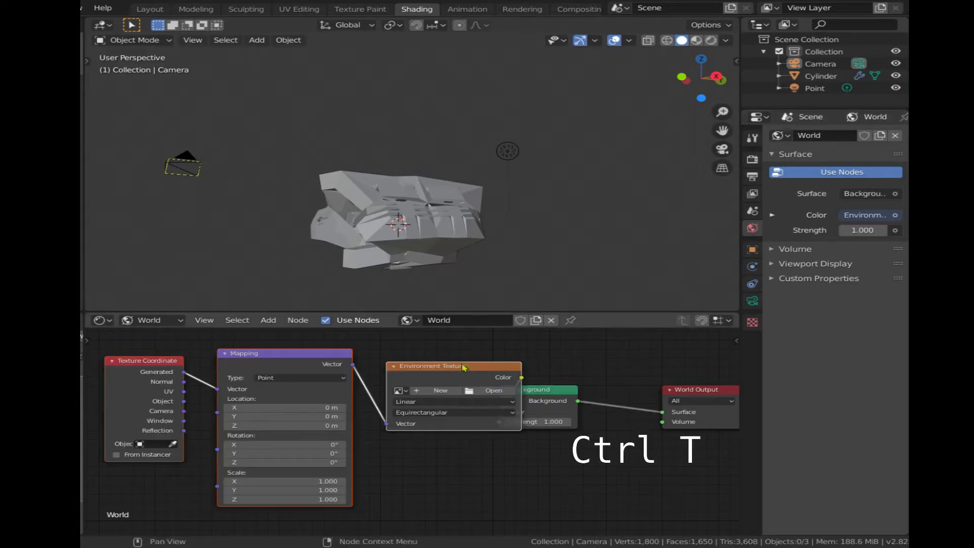
{"action": "mouse_move", "coordinate": [326, 358]}
{"action": "middle_mouse_down"}
{"action": "mouse_move", "coordinate": [262, 359]}
{"action": "mouse_move", "coordinate": [333, 360]}
{"action": "middle_mouse_up"}
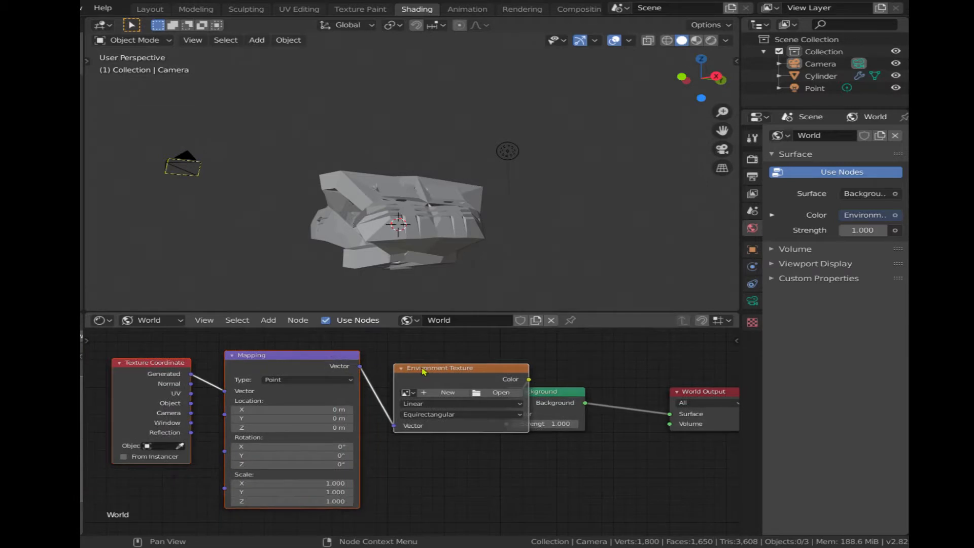
{"action": "middle_click_drag", "start_coordinate": [444, 370], "coordinate": [409, 371]}
{"action": "left_click_drag", "start_coordinate": [427, 371], "coordinate": [320, 391]}
Insert a ColorRamp node on the link between the Environment Texture and the Background node
{"action": "scroll", "coordinate": [447, 457], "scroll_direction": "up", "scroll_amount": 4}
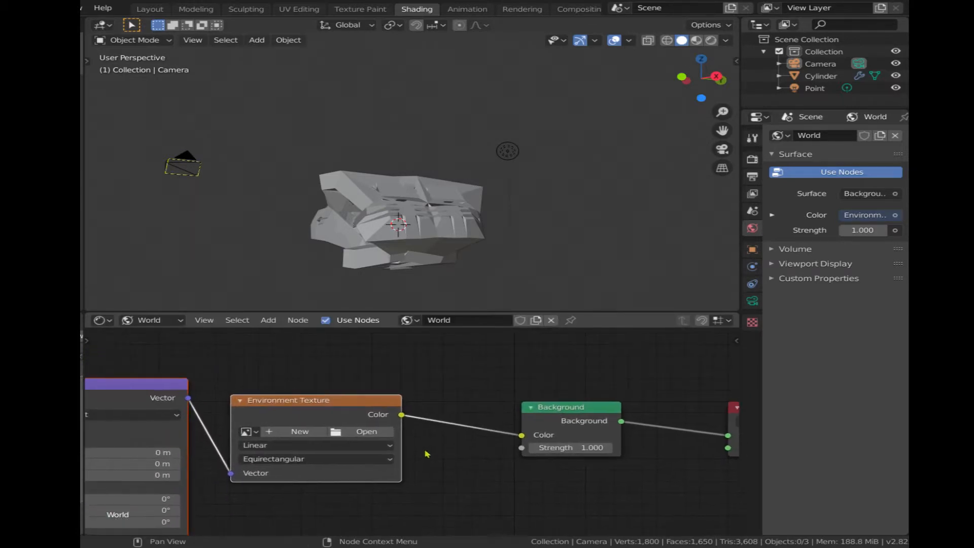
{"action": "scroll", "coordinate": [460, 474], "scroll_direction": "up", "scroll_amount": 1}
{"action": "middle_click_drag", "start_coordinate": [461, 475], "coordinate": [416, 451]}
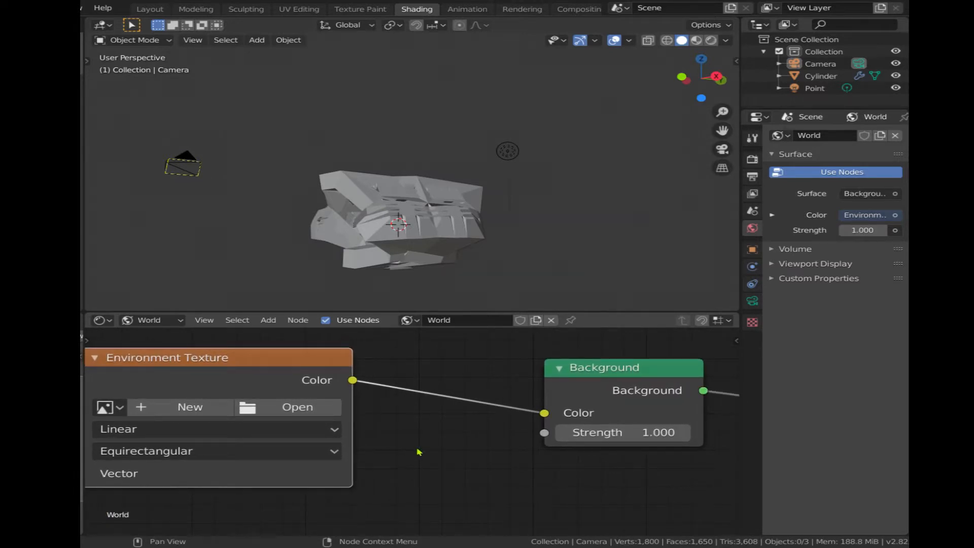
{"action": "key", "text": "shift+a"}
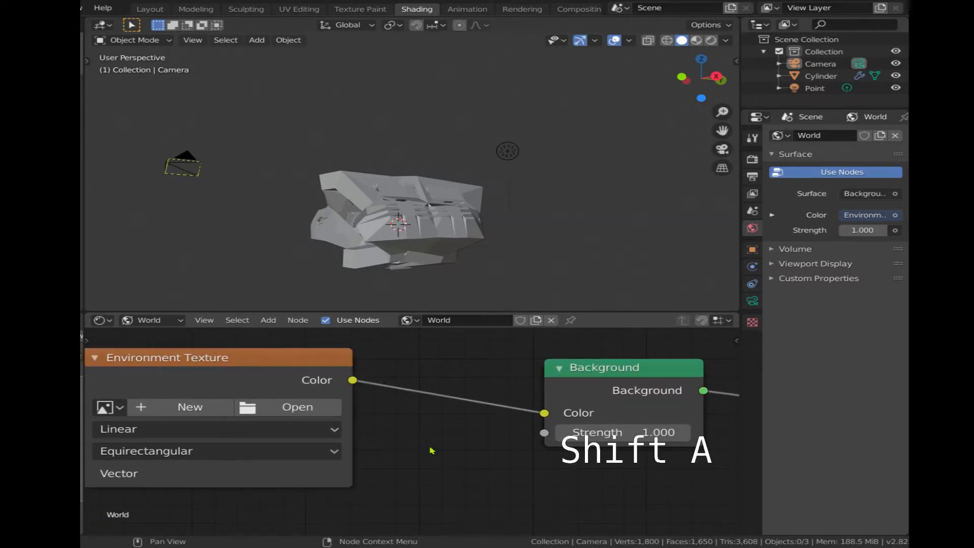
{"action": "key", "text": "shift+a"}
{"action": "left_click", "coordinate": [428, 409]}
{"action": "type", "text": "c"}
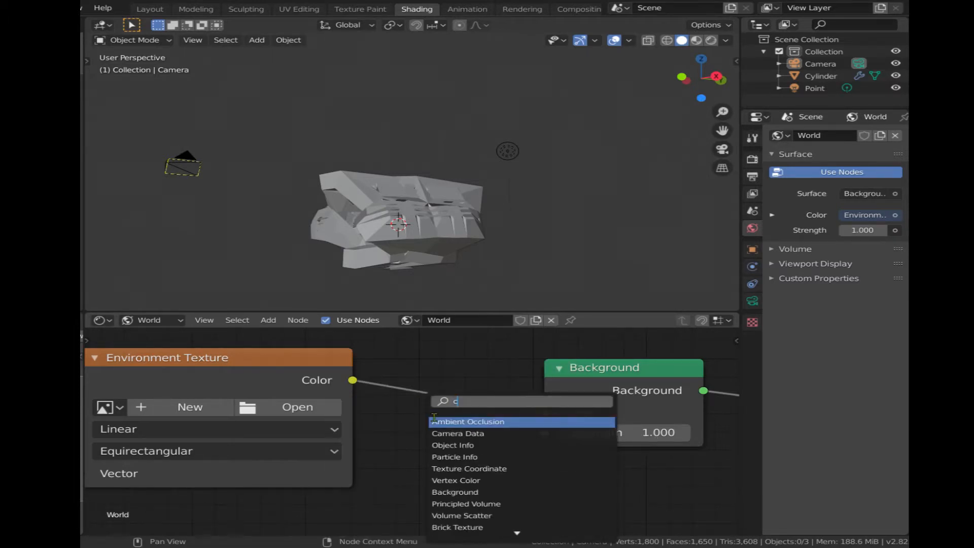
{"action": "type", "text": "olo"}
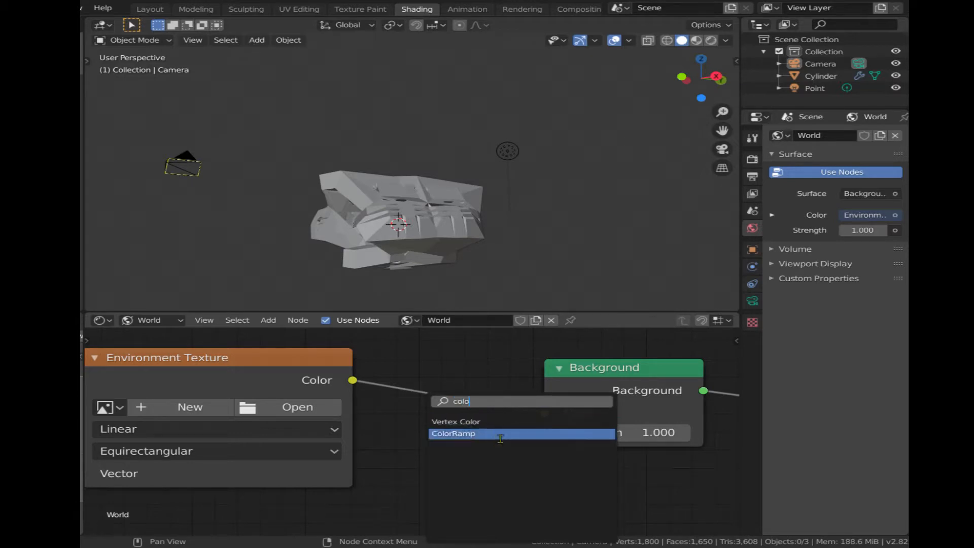
{"action": "left_click", "coordinate": [501, 434]}
{"action": "left_click", "coordinate": [391, 370]}
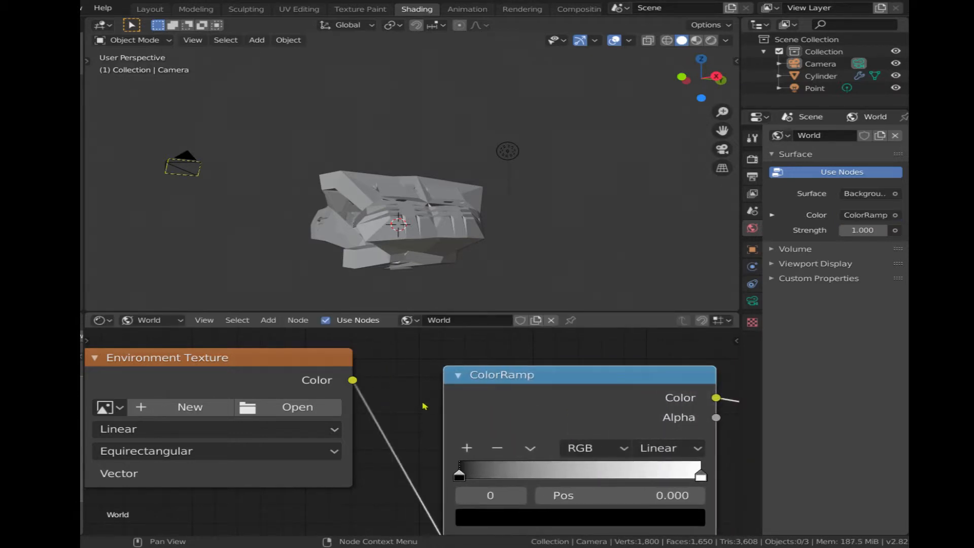
Delete the Environment Texture node from the World node tree
{"action": "middle_click_drag", "start_coordinate": [404, 401], "coordinate": [584, 398]}
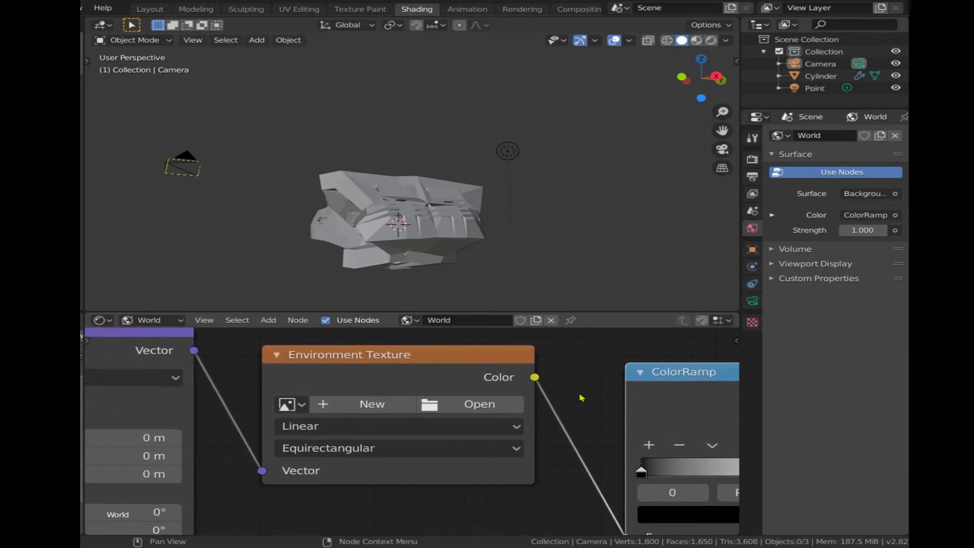
{"action": "left_click", "coordinate": [447, 364]}
{"action": "key", "text": "x"}
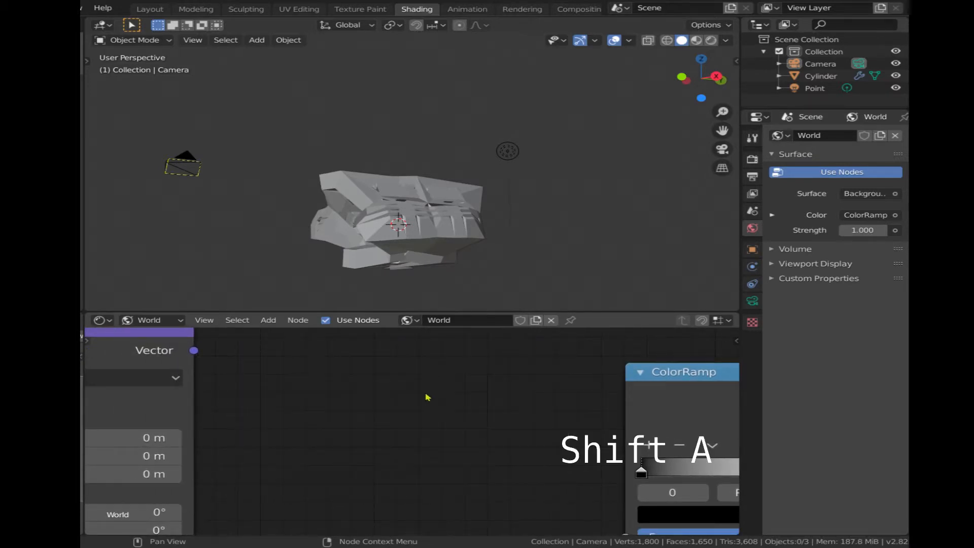
Add a Noise Texture node between the Mapping and ColorRamp nodes
{"action": "key", "text": "shift+a"}
{"action": "left_click", "coordinate": [428, 397]}
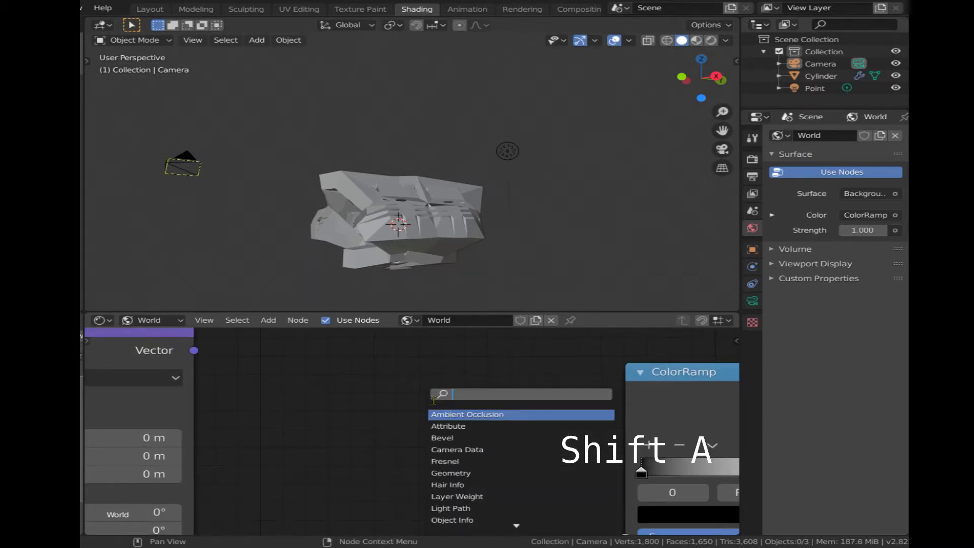
{"action": "type", "text": "non"}
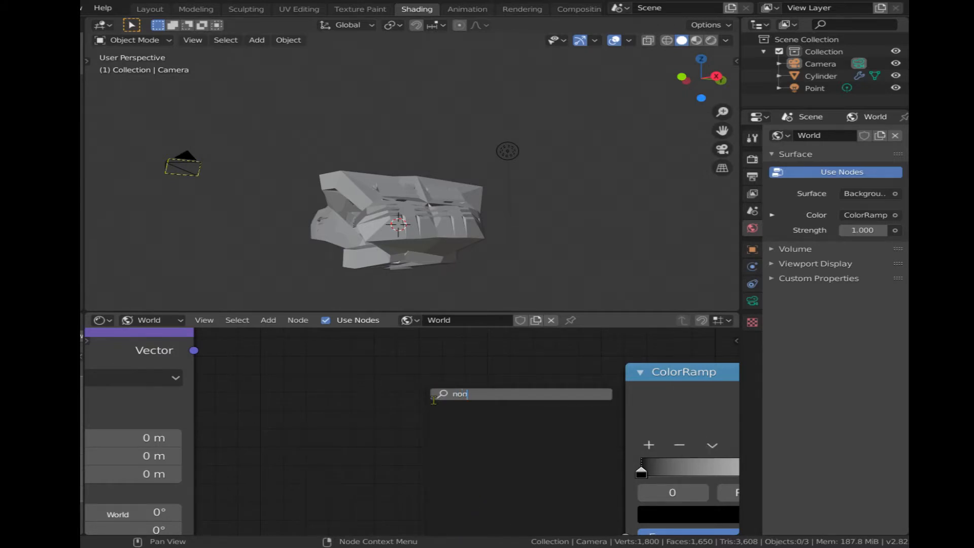
{"action": "key", "text": "BackSpace"}
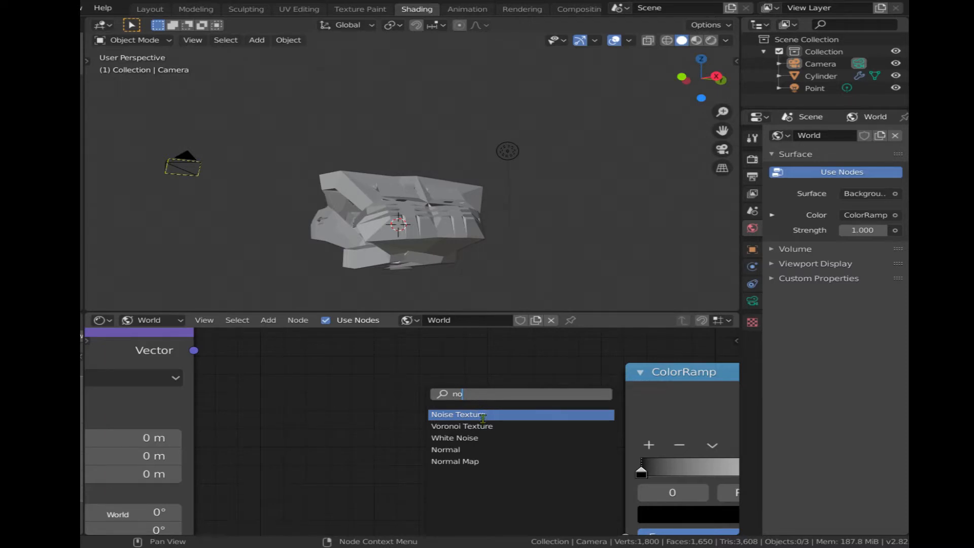
{"action": "left_click", "coordinate": [483, 415]}
{"action": "left_click", "coordinate": [435, 411]}
{"action": "scroll", "coordinate": [509, 476], "scroll_direction": "down", "scroll_amount": 2}
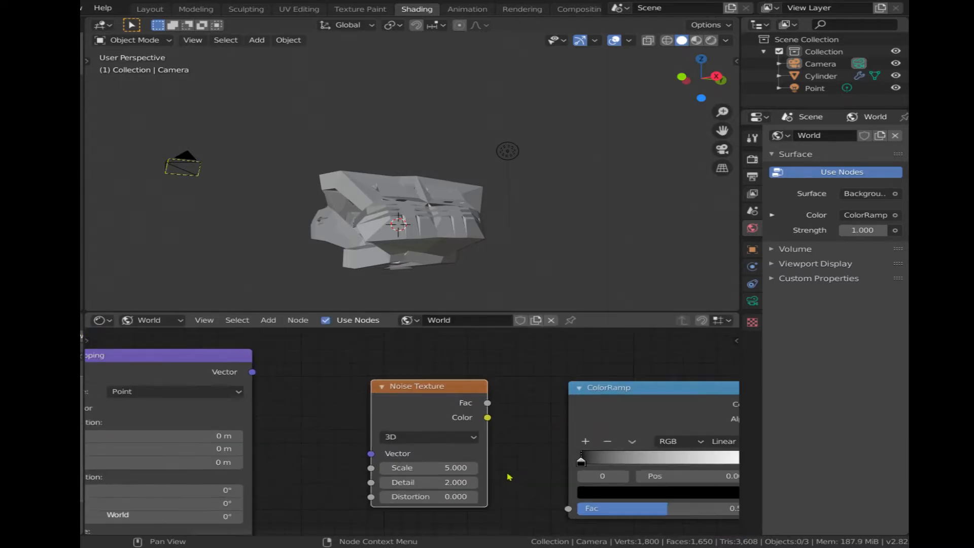
Connect the Noise Texture's Fac output to the ColorRamp's Fac, and the Mapping node's Vector output to the Noise Texture's Vector
{"action": "left_click_drag", "start_coordinate": [487, 403], "coordinate": [572, 516]}
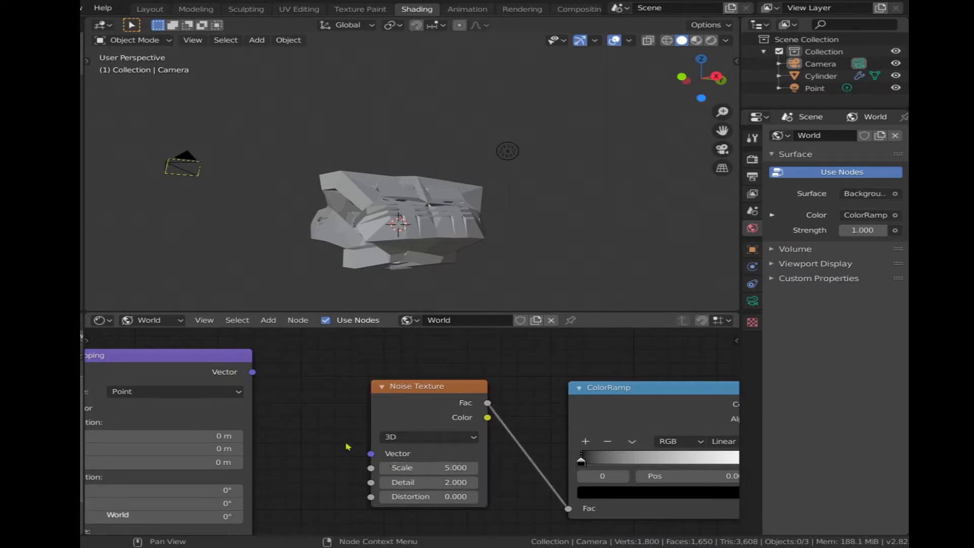
{"action": "left_click_drag", "start_coordinate": [252, 373], "coordinate": [371, 454]}
{"action": "middle_click_drag", "start_coordinate": [322, 459], "coordinate": [611, 462]}
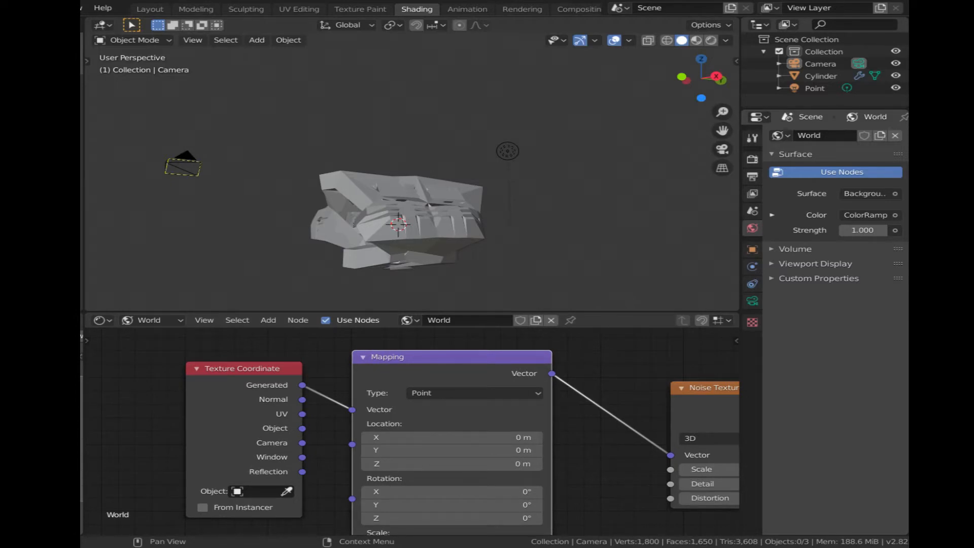
{"action": "middle_click_drag", "start_coordinate": [594, 479], "coordinate": [190, 481]}
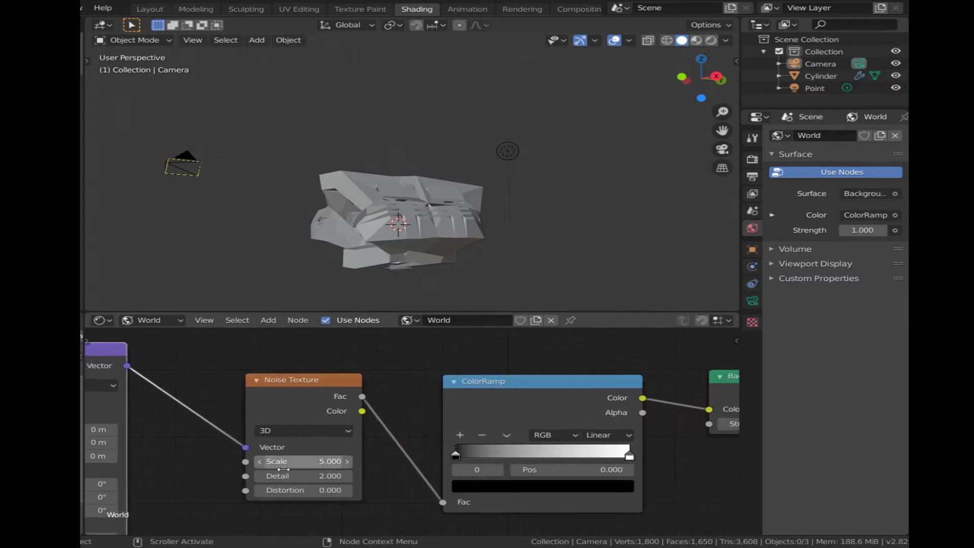
Switch the viewport to rendered shading and set the Noise Texture's Scale to 22.6 and Distortion to about 8.8
{"action": "left_click", "coordinate": [711, 40]}
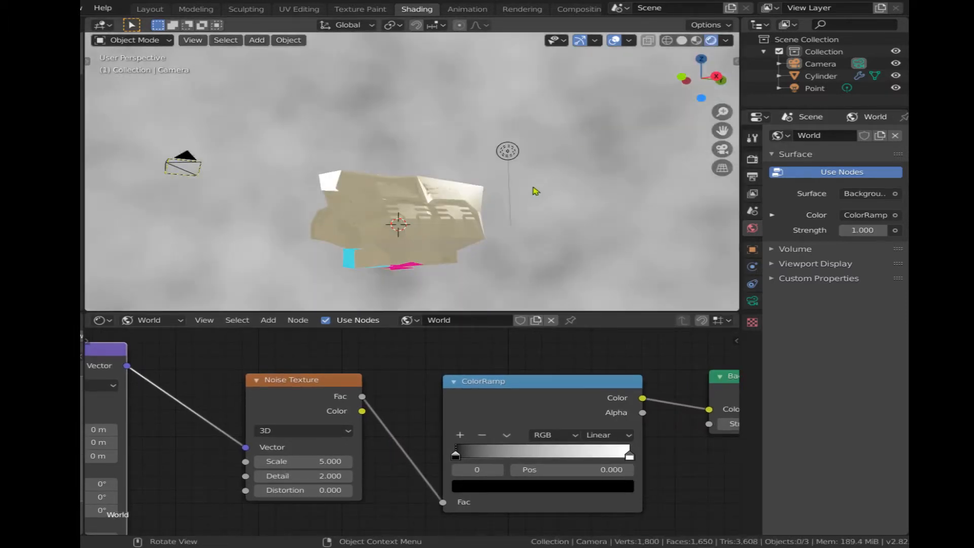
{"action": "left_click_drag", "start_coordinate": [319, 461], "coordinate": [431, 461]}
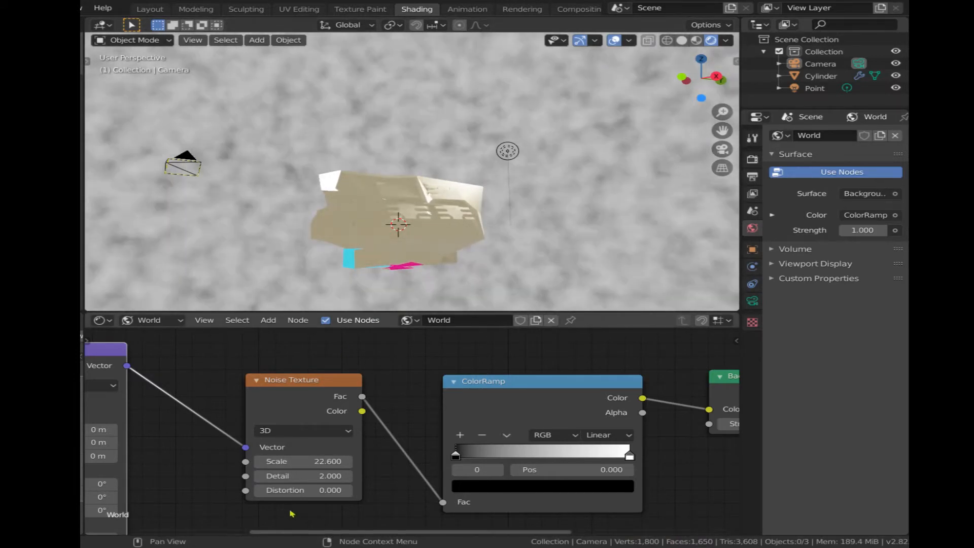
{"action": "left_click_drag", "start_coordinate": [307, 490], "coordinate": [354, 491]}
Save the file and move the ColorRamp's black stop to position 0.507
{"action": "left_click_drag", "start_coordinate": [461, 456], "coordinate": [566, 459]}
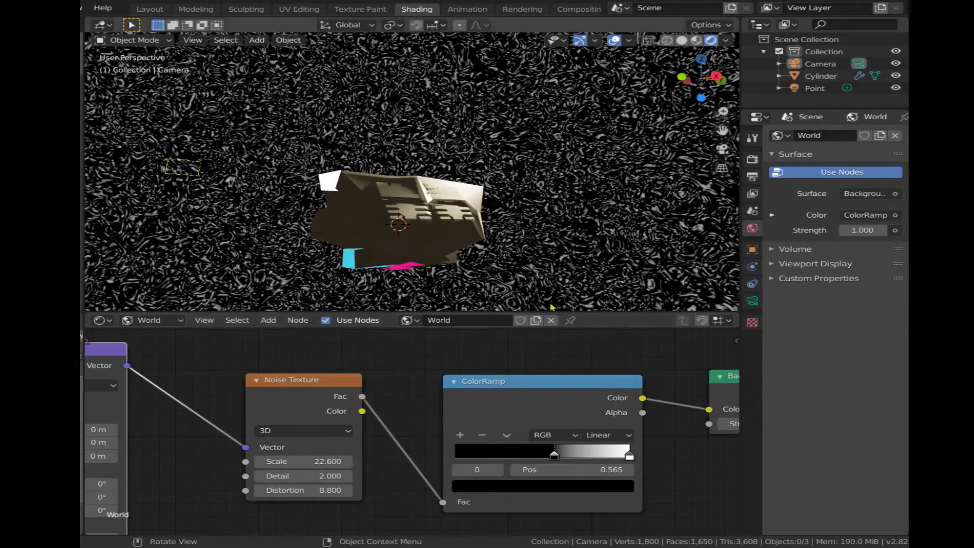
{"action": "scroll", "coordinate": [513, 259], "scroll_direction": "down", "scroll_amount": 3}
{"action": "key", "text": "ctrl+s"}
{"action": "mouse_move", "coordinate": [554, 456]}
{"action": "left_mouse_down"}
{"action": "mouse_move", "coordinate": [533, 457]}
{"action": "mouse_move", "coordinate": [541, 460]}
{"action": "left_mouse_up"}
Set the Noise Texture's Scale to 67.1, Detail to 16 and Distortion to 138, and move the ColorRamp's black stop to 0.620
{"action": "mouse_move", "coordinate": [325, 461]}
{"action": "left_mouse_down"}
{"action": "mouse_move", "coordinate": [355, 461]}
{"action": "mouse_move", "coordinate": [322, 461]}
{"action": "mouse_move", "coordinate": [323, 490]}
{"action": "mouse_move", "coordinate": [336, 476]}
{"action": "left_mouse_up"}
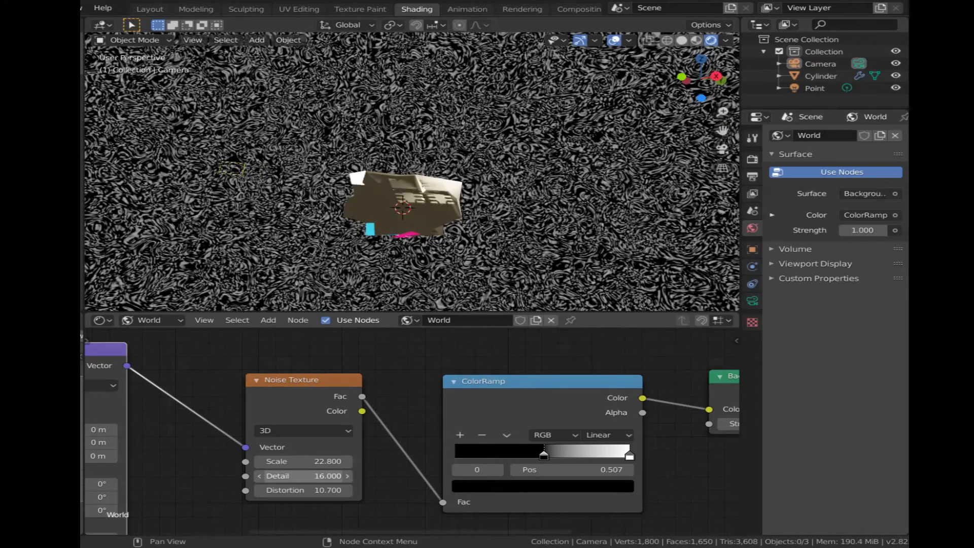
{"action": "left_click_drag", "start_coordinate": [322, 490], "coordinate": [326, 490]}
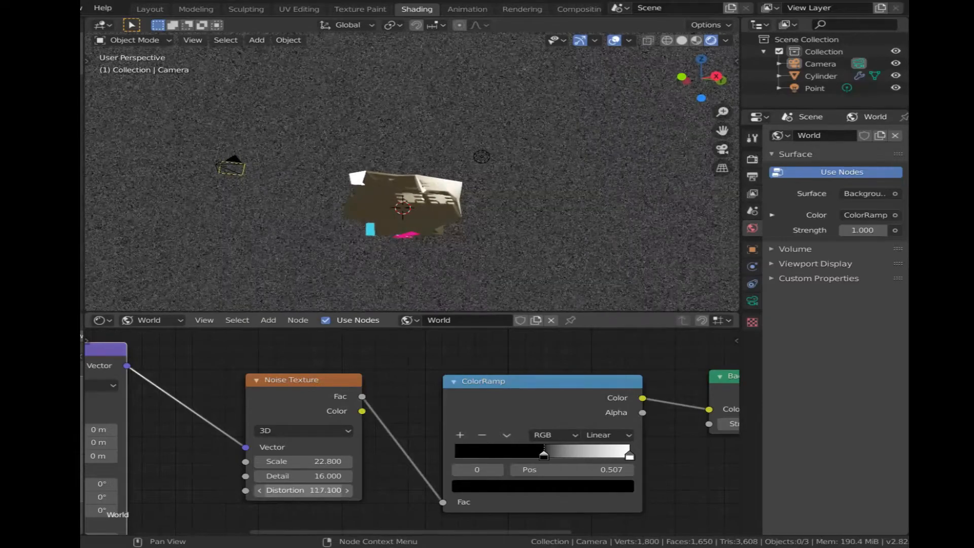
{"action": "left_click_drag", "start_coordinate": [329, 491], "coordinate": [336, 490]}
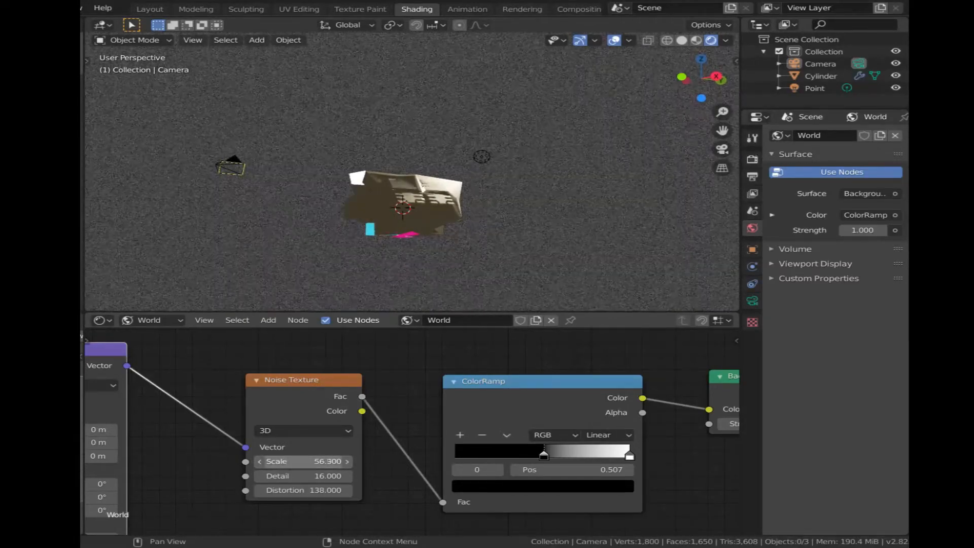
{"action": "left_click_drag", "start_coordinate": [304, 461], "coordinate": [300, 461]}
{"action": "left_click_drag", "start_coordinate": [541, 456], "coordinate": [564, 456]}
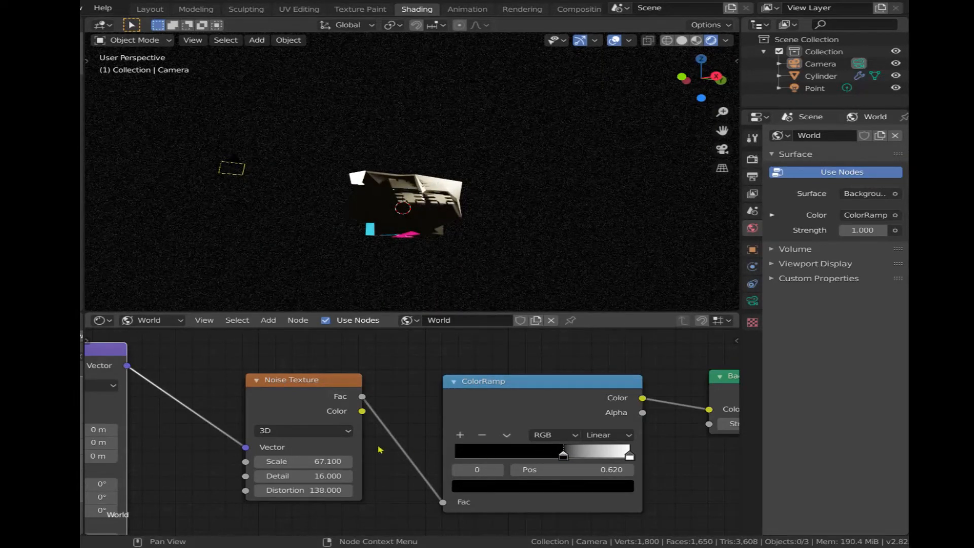
Set the Noise Texture's Scale to 0.5 and raise its Distortion to about 186.6
{"action": "left_click_drag", "start_coordinate": [318, 462], "coordinate": [299, 461]}
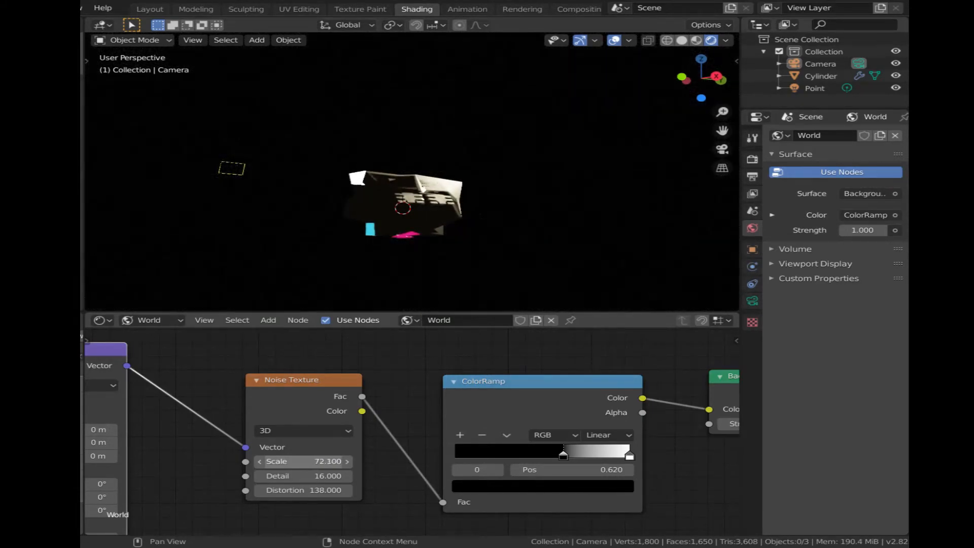
{"action": "left_click", "coordinate": [331, 461]}
{"action": "type", "text": "0"}
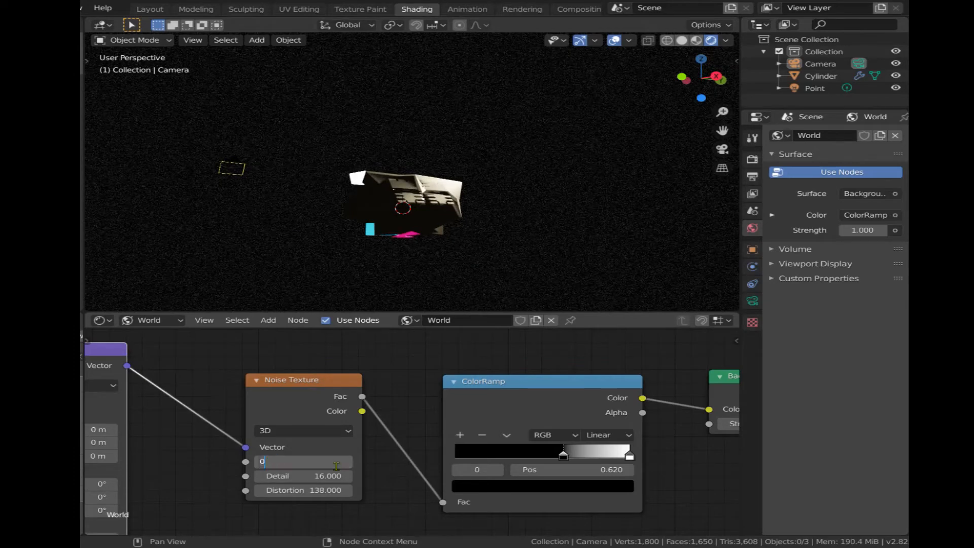
{"action": "key", "text": "Return"}
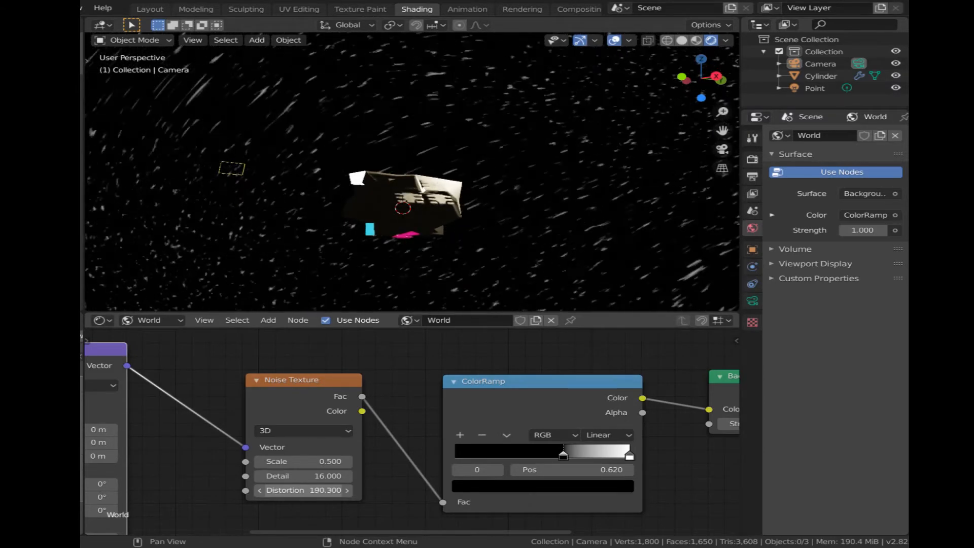
{"action": "left_click_drag", "start_coordinate": [304, 490], "coordinate": [314, 493]}
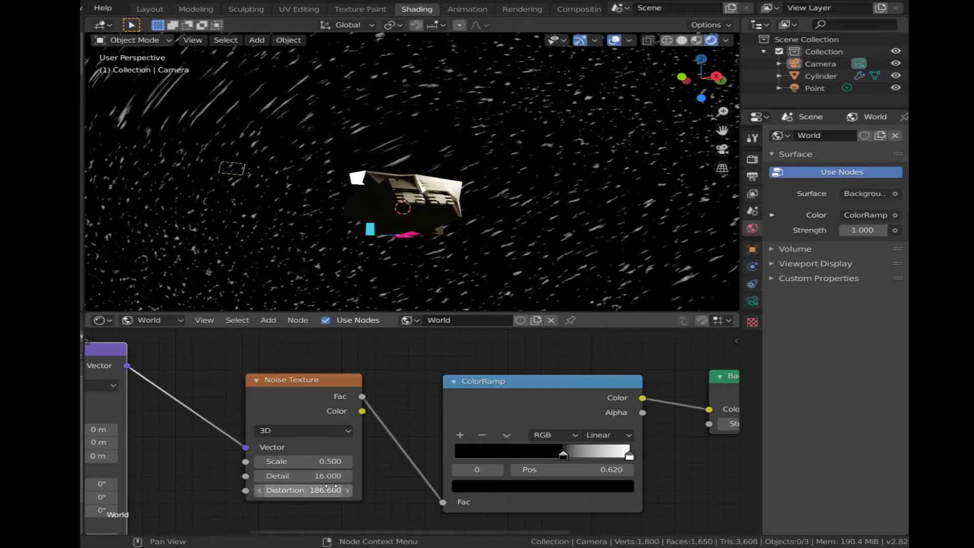
{"action": "middle_click_drag", "start_coordinate": [220, 374], "coordinate": [305, 376]}
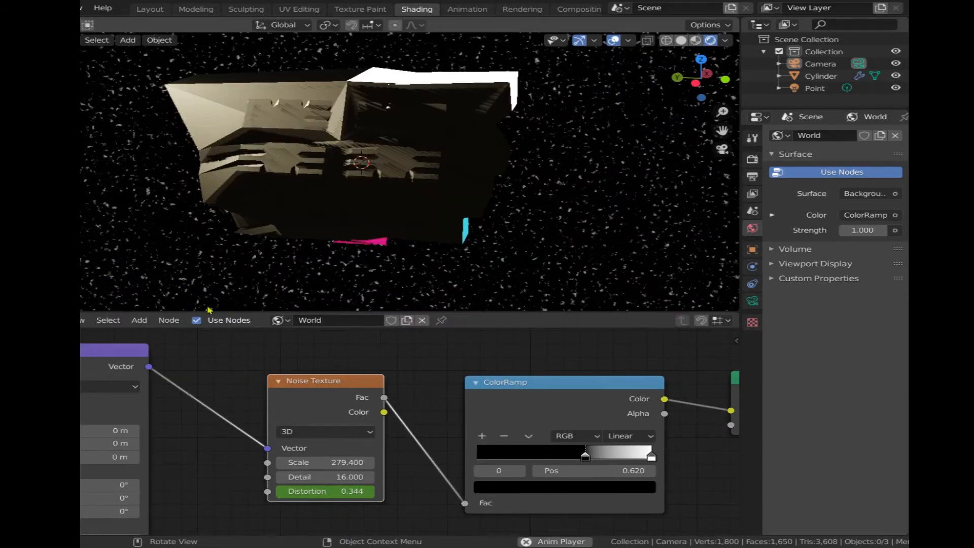
{"action": "scroll", "coordinate": [350, 243], "scroll_direction": "down", "scroll_amount": 2}
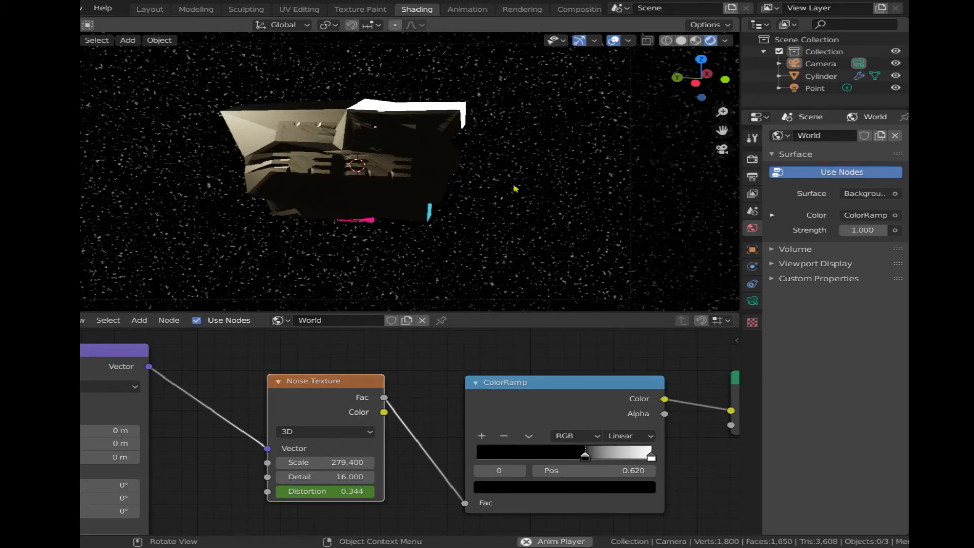
{"action": "middle_click_drag", "start_coordinate": [383, 175], "coordinate": [366, 189]}
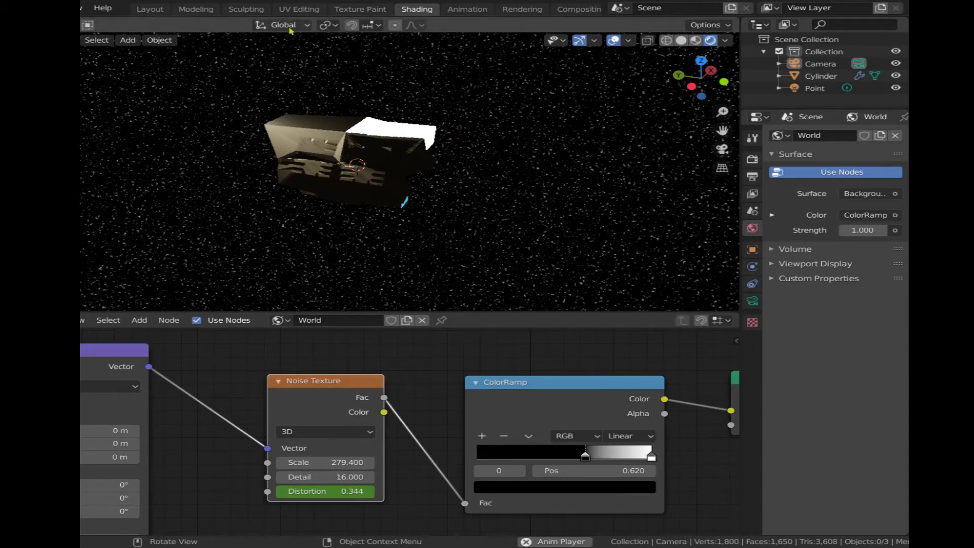
Switch to the Layout workspace, enlarge the 3D viewport over the timeline, and select the spaceship model
{"action": "left_click", "coordinate": [137, 10]}
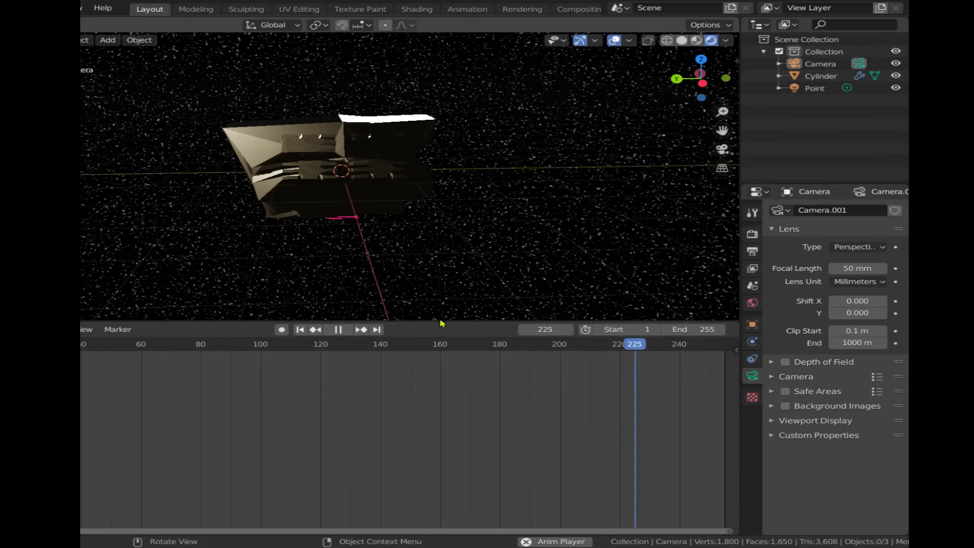
{"action": "left_click_drag", "start_coordinate": [441, 322], "coordinate": [431, 485]}
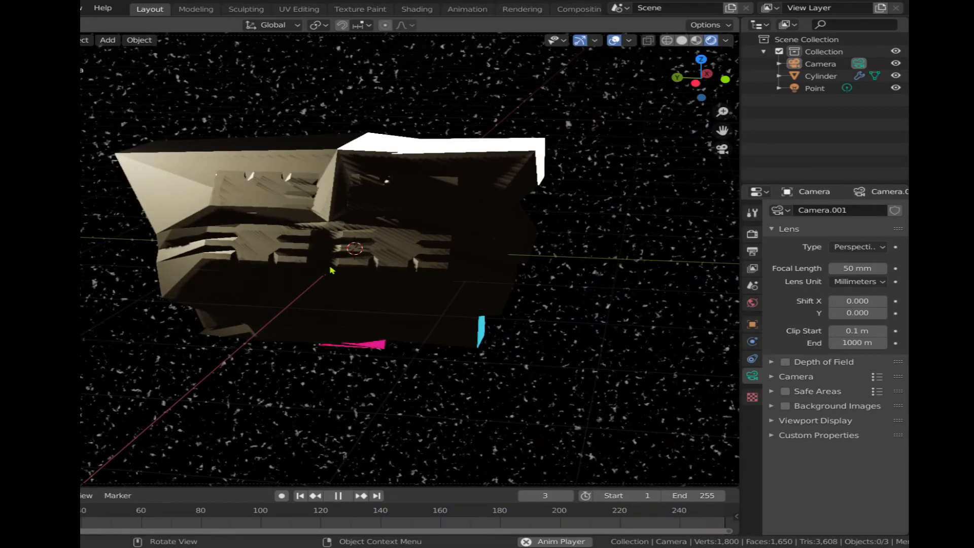
{"action": "left_click", "coordinate": [321, 250]}
Examine the spaceship against the animated starfield background from several angles and distances
{"action": "middle_click_drag", "start_coordinate": [322, 255], "coordinate": [446, 264]}
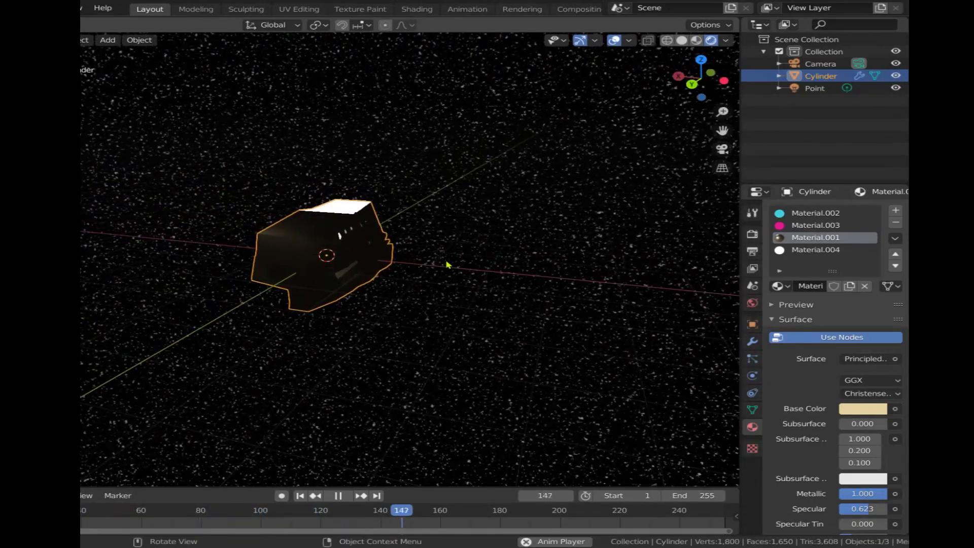
{"action": "scroll", "coordinate": [445, 265], "scroll_direction": "up", "scroll_amount": 3}
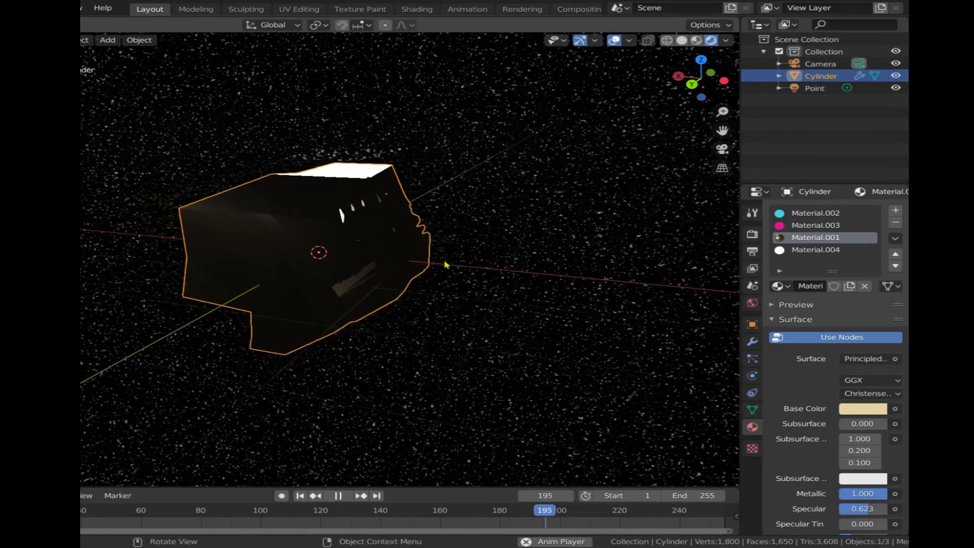
{"action": "scroll", "coordinate": [446, 266], "scroll_direction": "down", "scroll_amount": 3}
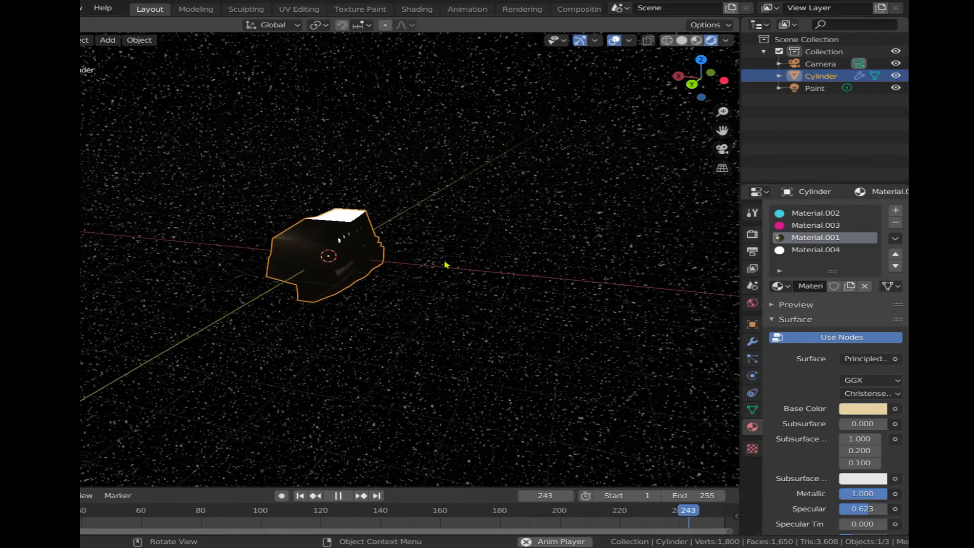
{"action": "middle_click_drag", "start_coordinate": [412, 286], "coordinate": [381, 297]}
{"action": "middle_click_drag", "start_coordinate": [315, 297], "coordinate": [212, 288]}
{"action": "middle_click_drag", "start_coordinate": [443, 309], "coordinate": [358, 335]}
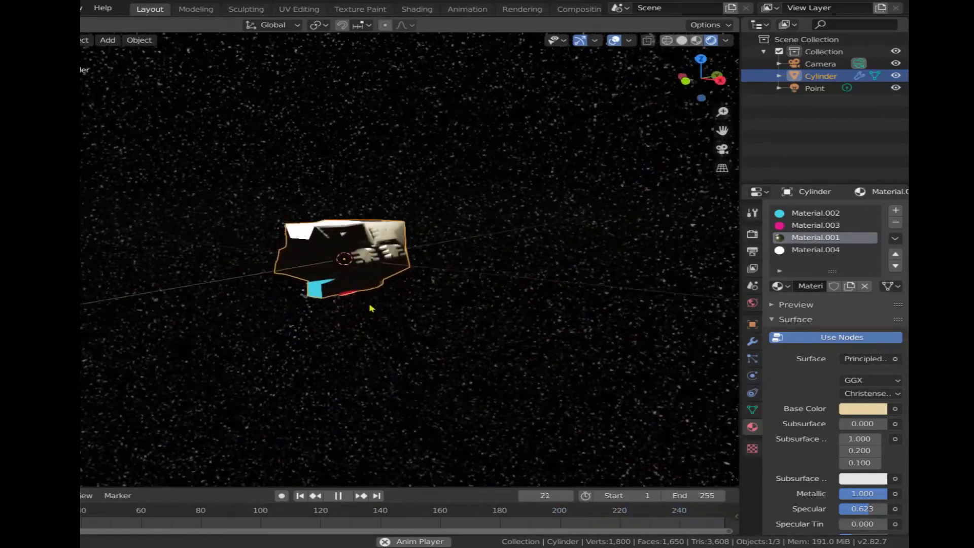
{"action": "middle_click_drag", "start_coordinate": [378, 288], "coordinate": [370, 330]}
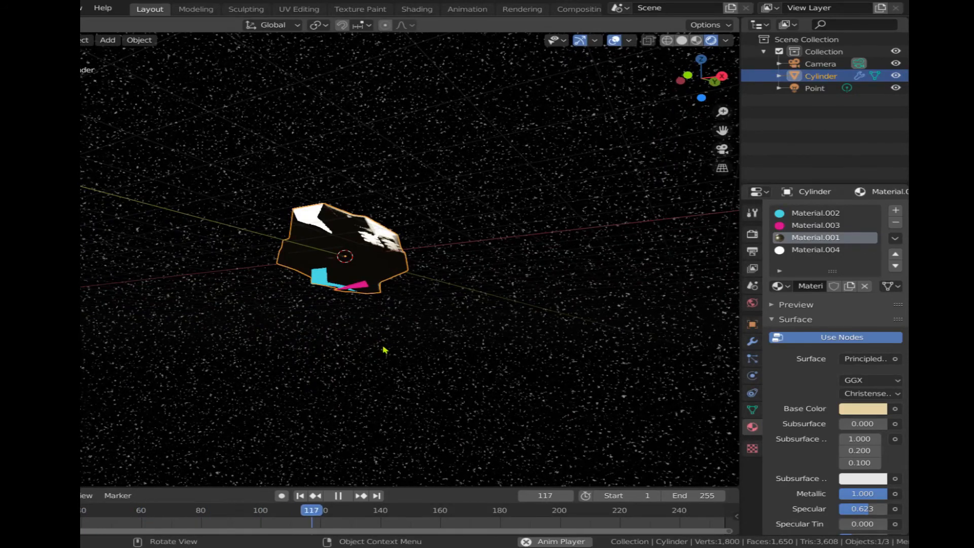